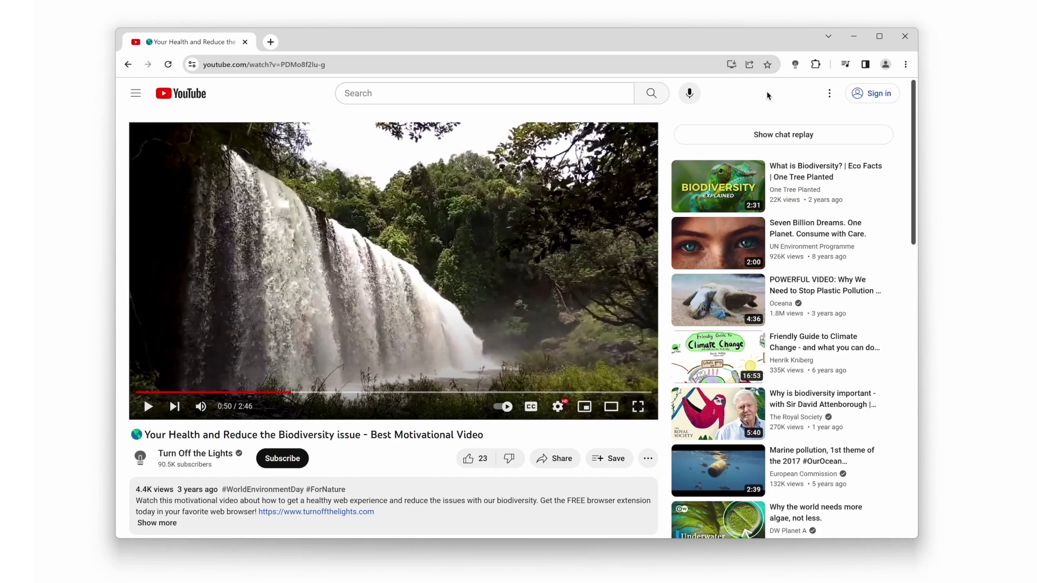
Open the extension's Options, enable Dynamic Background, and expand the full list of background choices.
{"action": "right_click", "coordinate": [795, 68]}
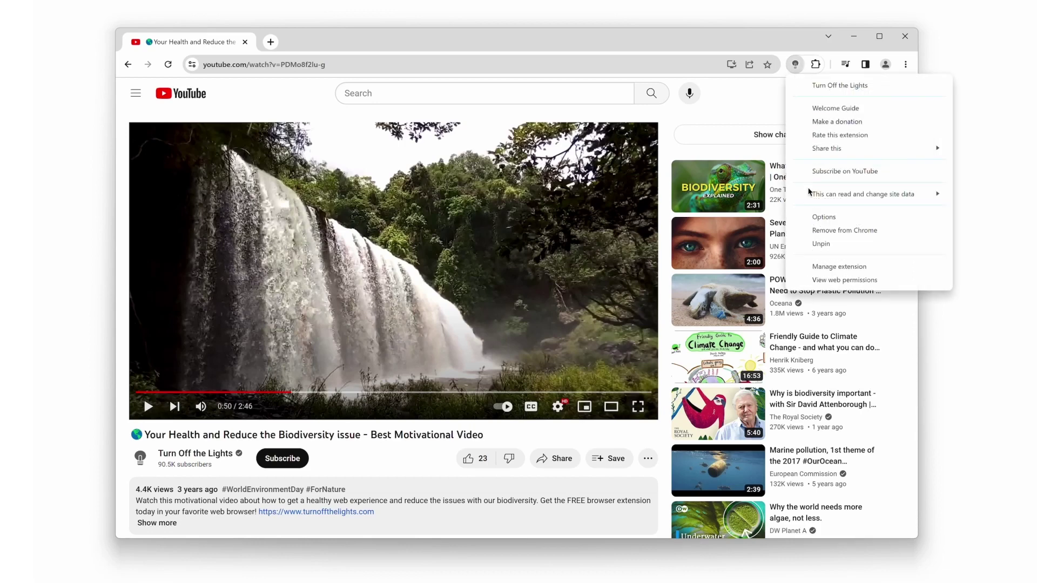
{"action": "left_click", "coordinate": [823, 217]}
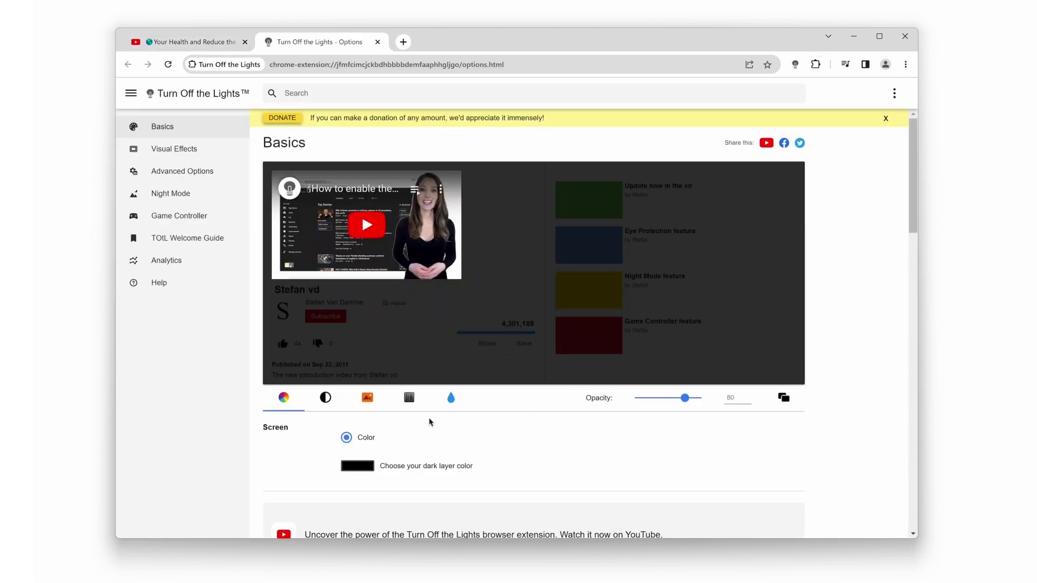
{"action": "left_click", "coordinate": [411, 399]}
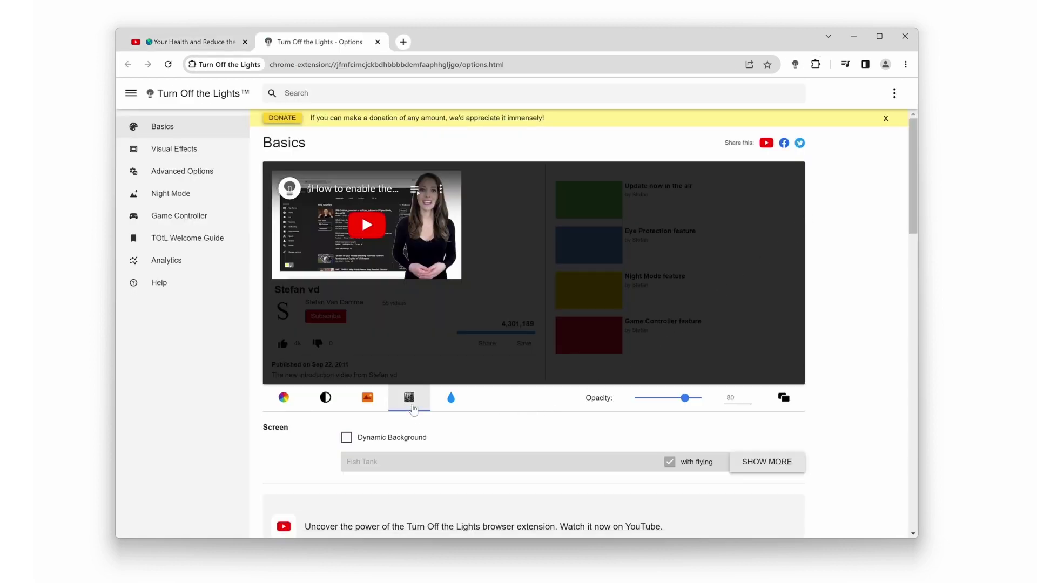
{"action": "left_click", "coordinate": [398, 440]}
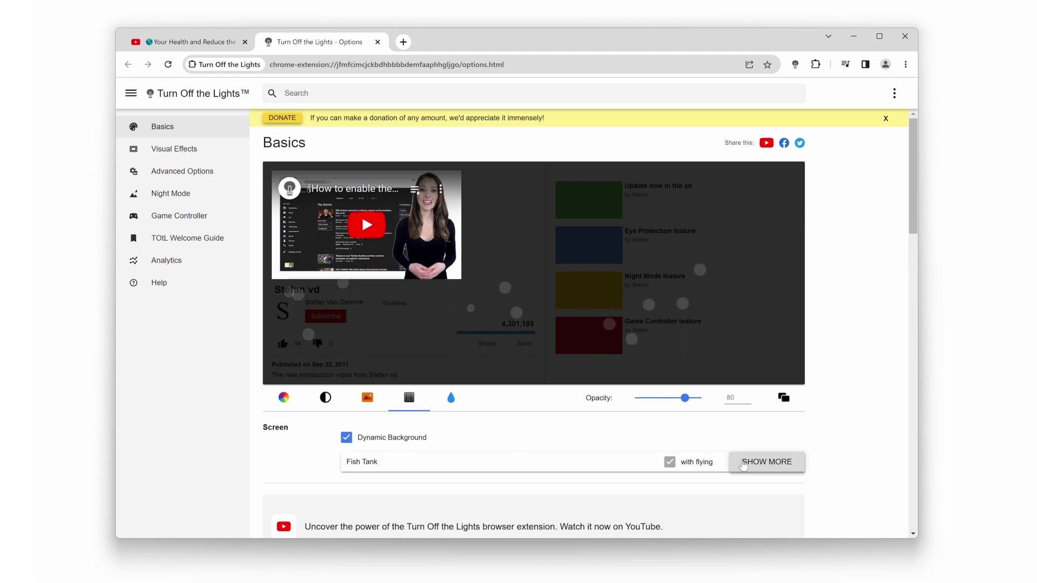
{"action": "left_click", "coordinate": [766, 462]}
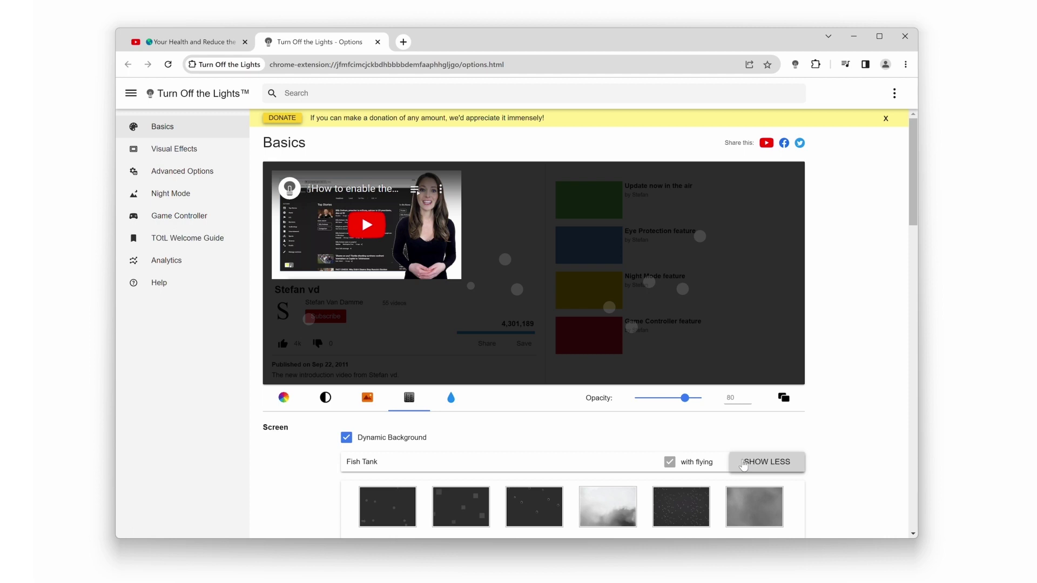
Apply the Blocks, Raindrops, Animated Clouds, Space and Smoke backgrounds in turn.
{"action": "left_click", "coordinate": [461, 506]}
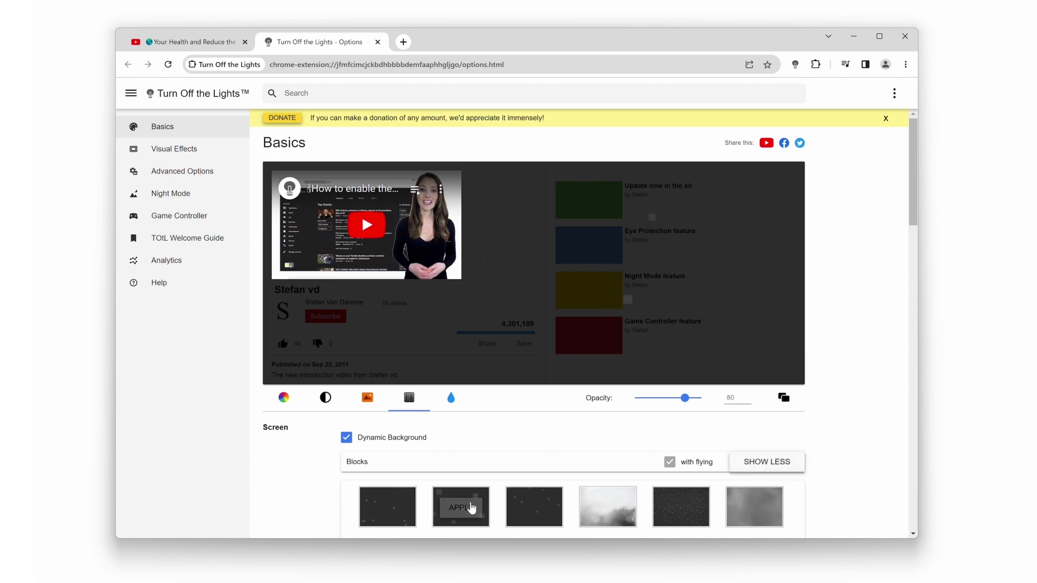
{"action": "left_click", "coordinate": [533, 507]}
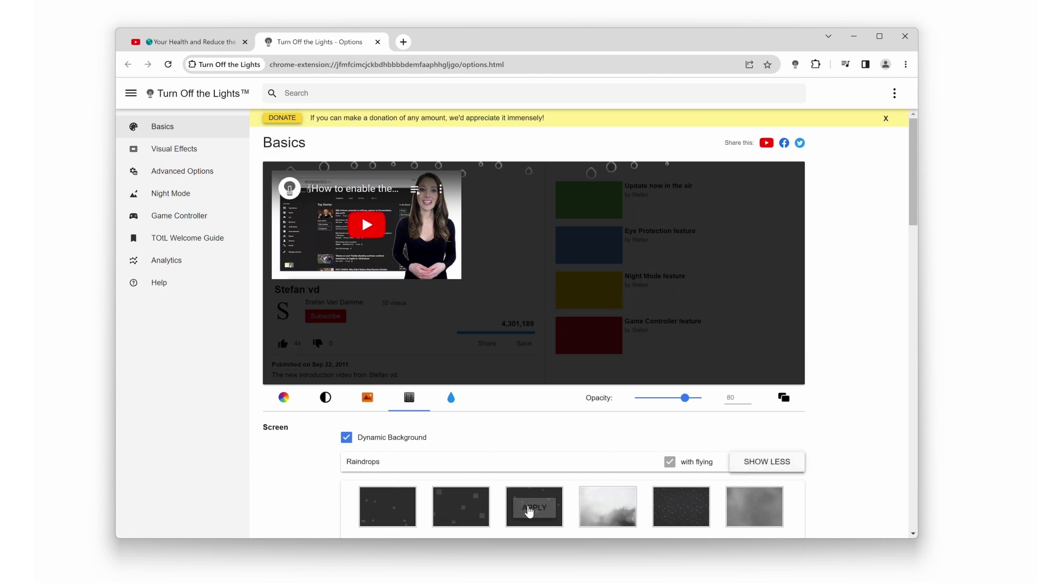
{"action": "left_click", "coordinate": [609, 509]}
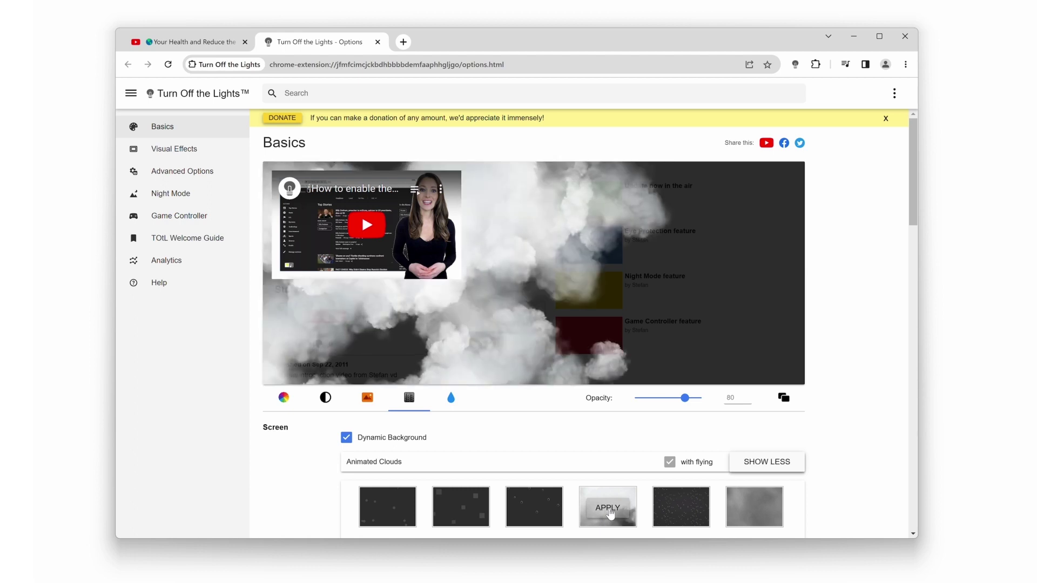
{"action": "left_click", "coordinate": [681, 507]}
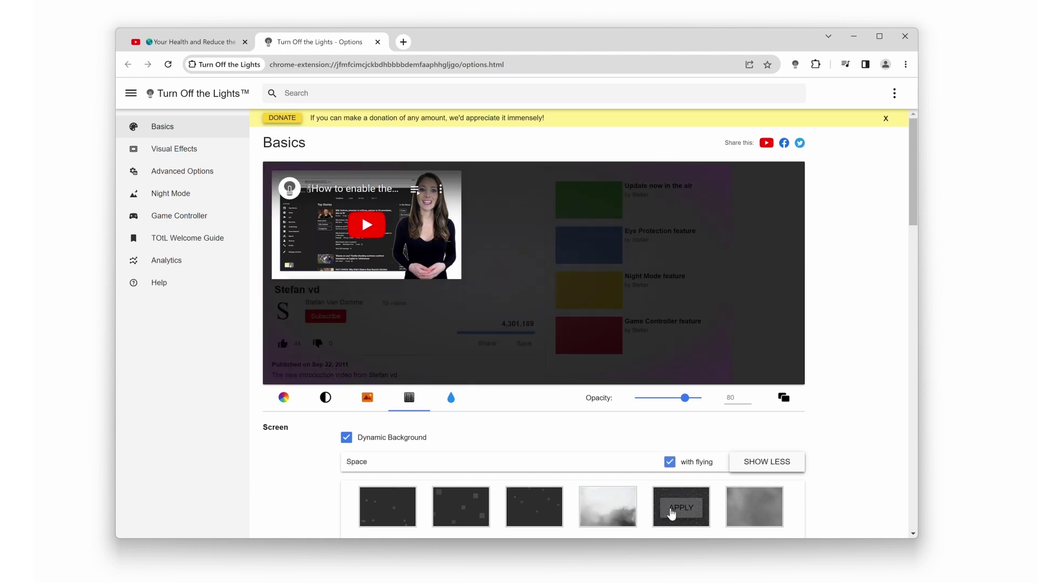
{"action": "left_click", "coordinate": [754, 507]}
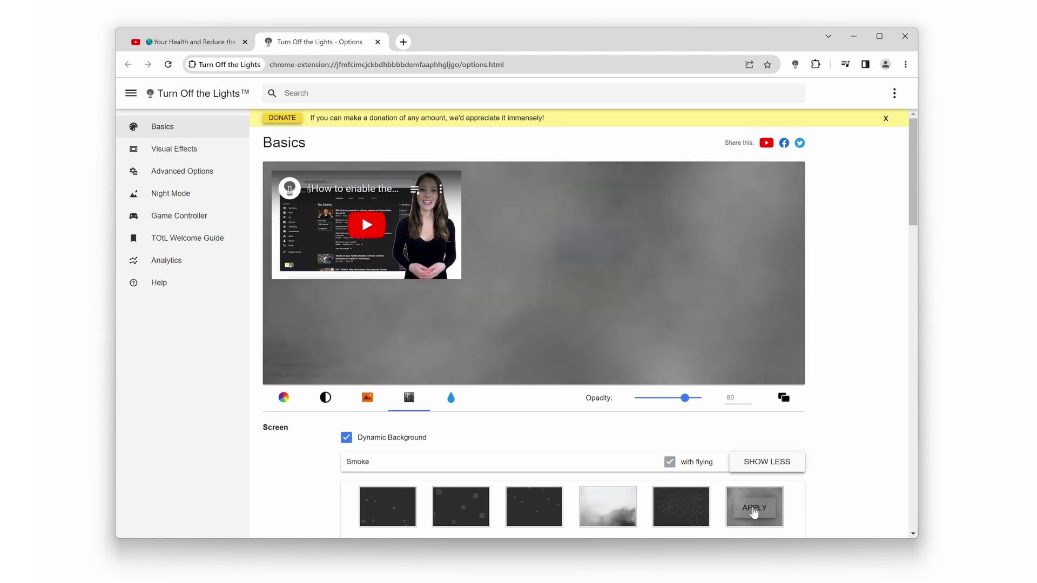
{"action": "scroll", "coordinate": [755, 508], "scroll_direction": "down", "scroll_amount": 2}
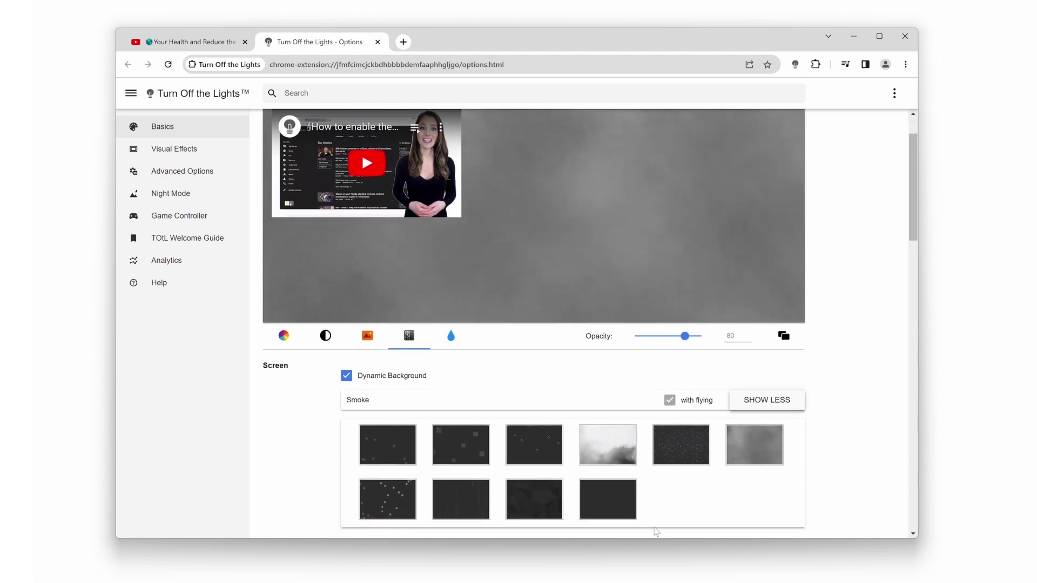
Try the Color Dots, Storm, Triangulation and Stars backgrounds, then apply Fish Tank.
{"action": "left_click", "coordinate": [396, 503]}
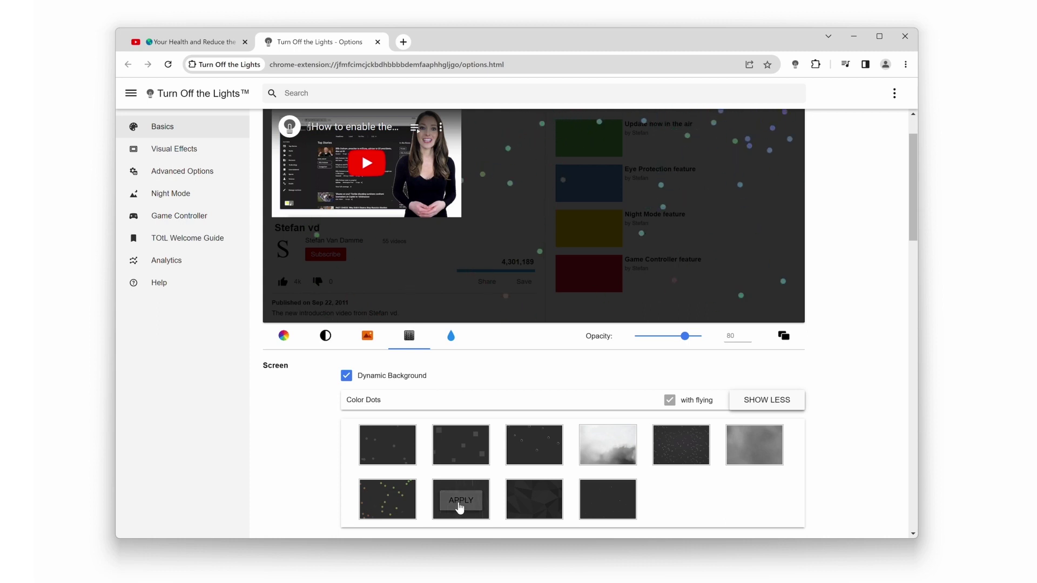
{"action": "left_click", "coordinate": [460, 500]}
{"action": "mouse_move", "coordinate": [534, 499]}
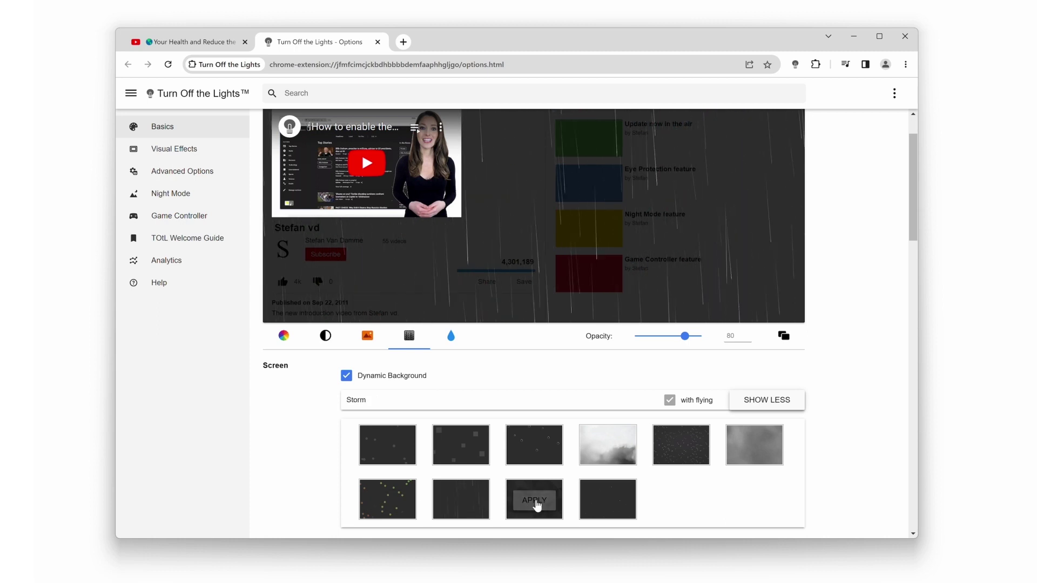
{"action": "left_click", "coordinate": [535, 504]}
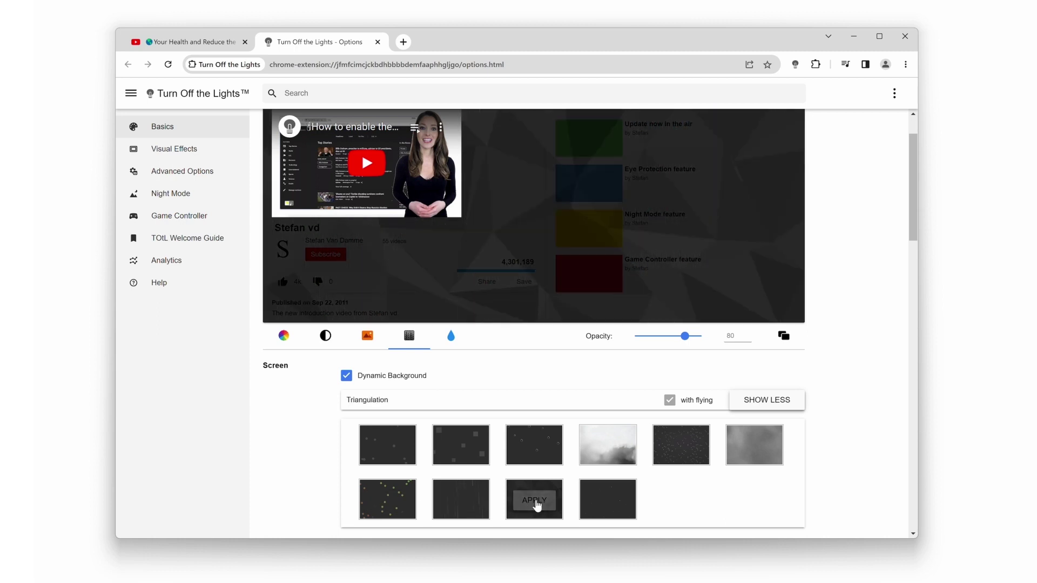
{"action": "left_click", "coordinate": [606, 501]}
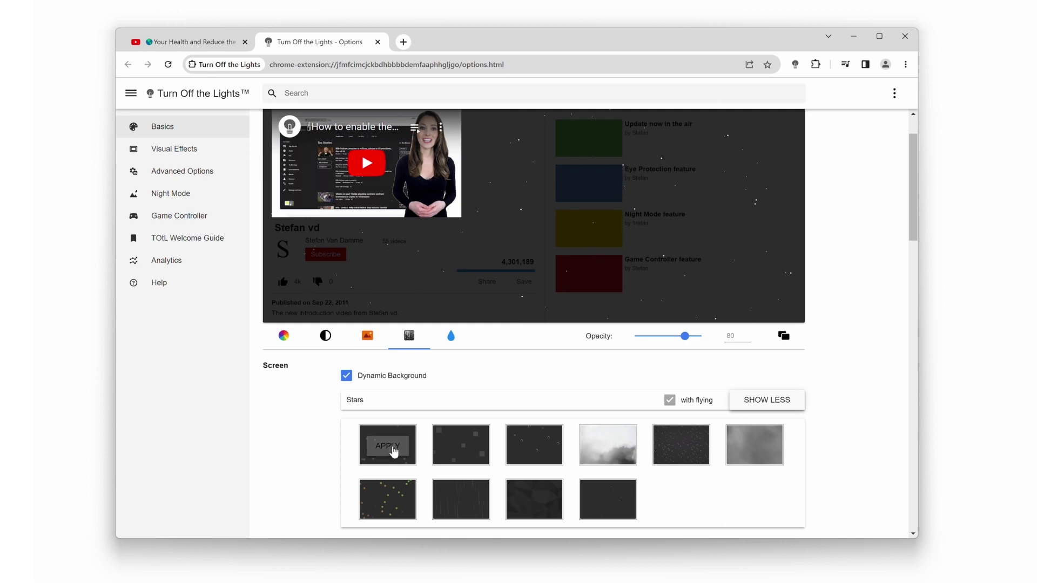
{"action": "left_click", "coordinate": [389, 445]}
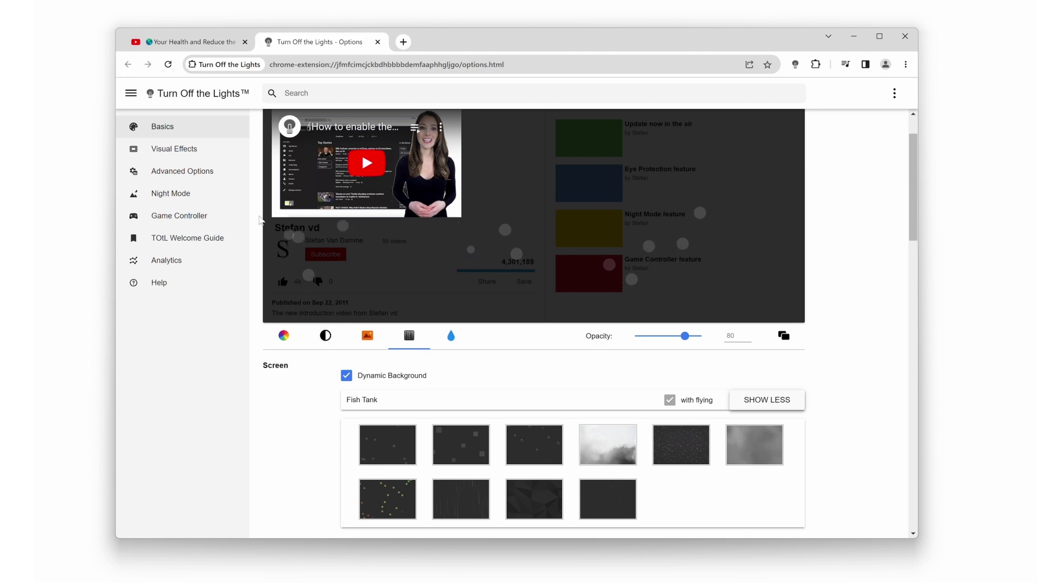
Dim the YouTube waterfall video page with the extension, showing Fish Tank bubbles.
{"action": "left_click", "coordinate": [193, 42]}
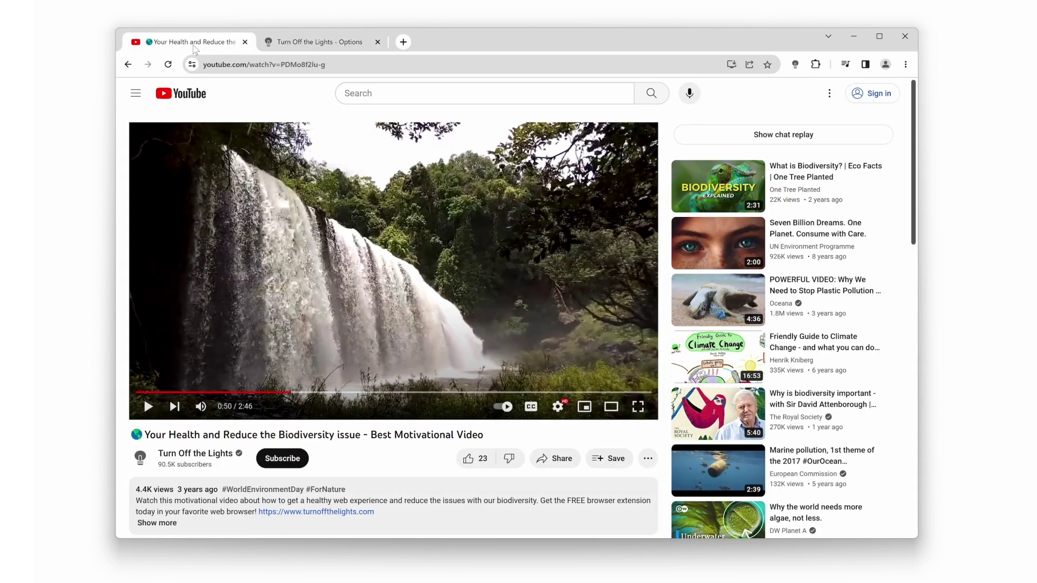
{"action": "left_click", "coordinate": [794, 65]}
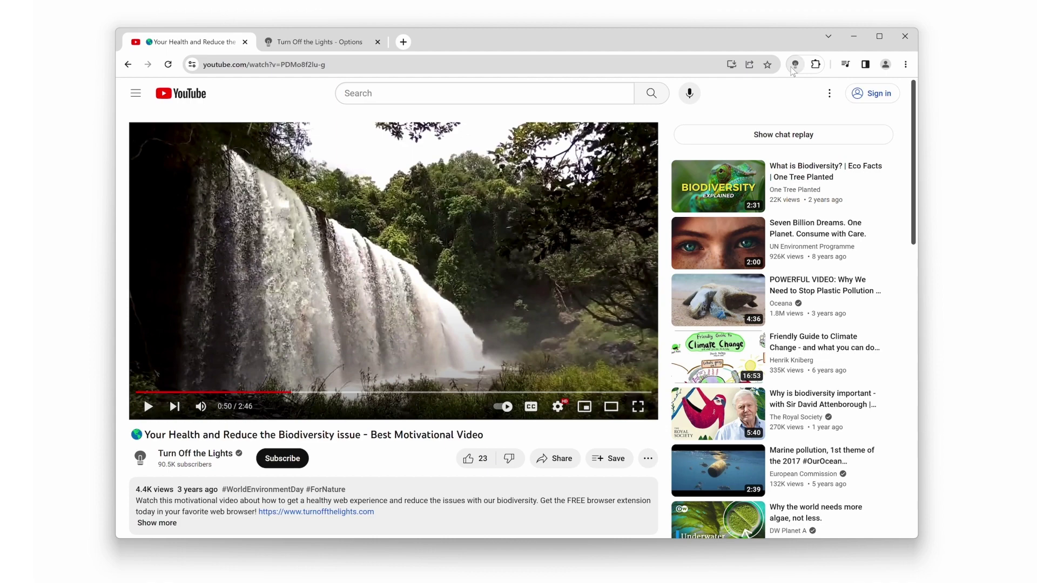